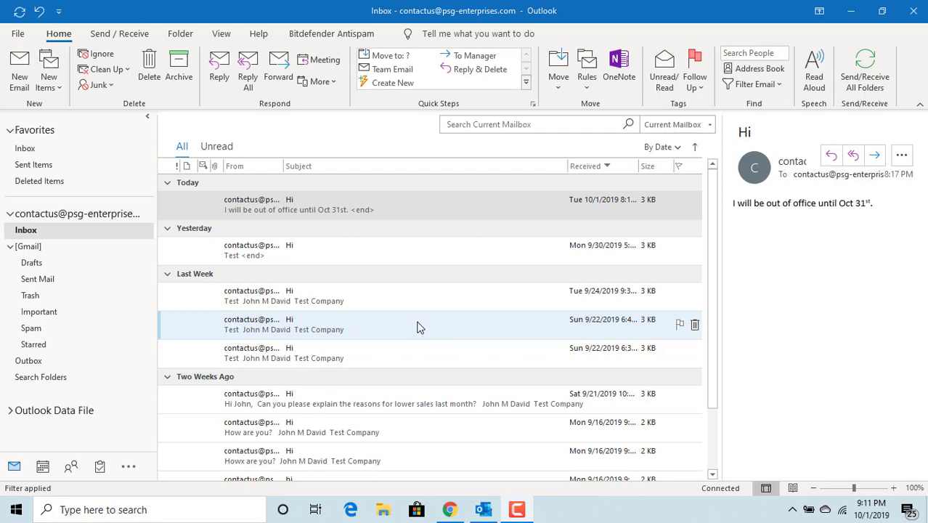
# Open a blank, untitled new email message from the Home ribbon.
pyautogui.click(21, 70)
pyautogui.click(21, 71)
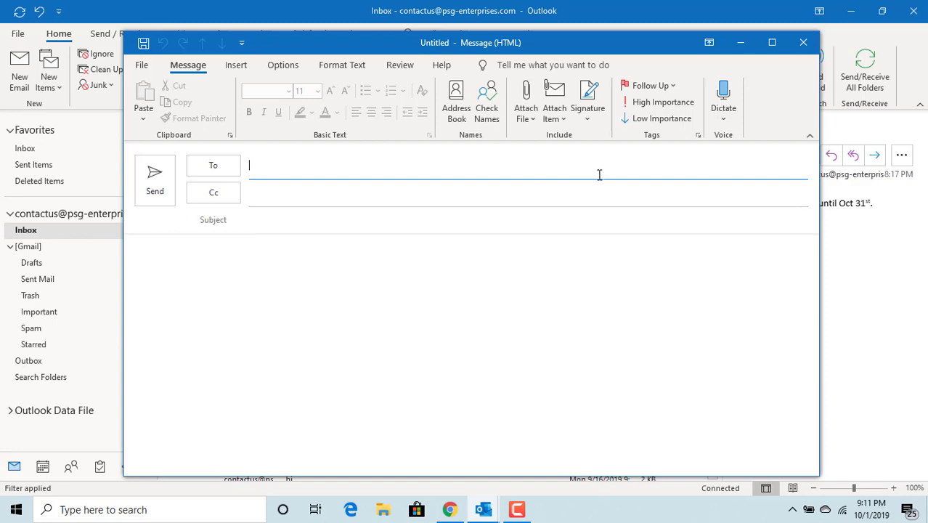
# In the message's options, enable Have replies sent to and replace the prefilled address with the separate Gmail address.
pyautogui.click(697, 137)
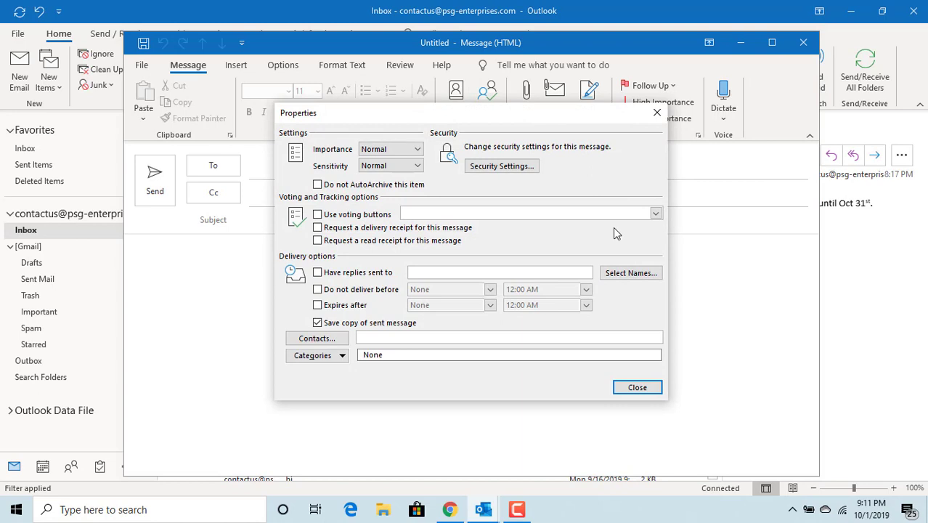
pyautogui.click(317, 273)
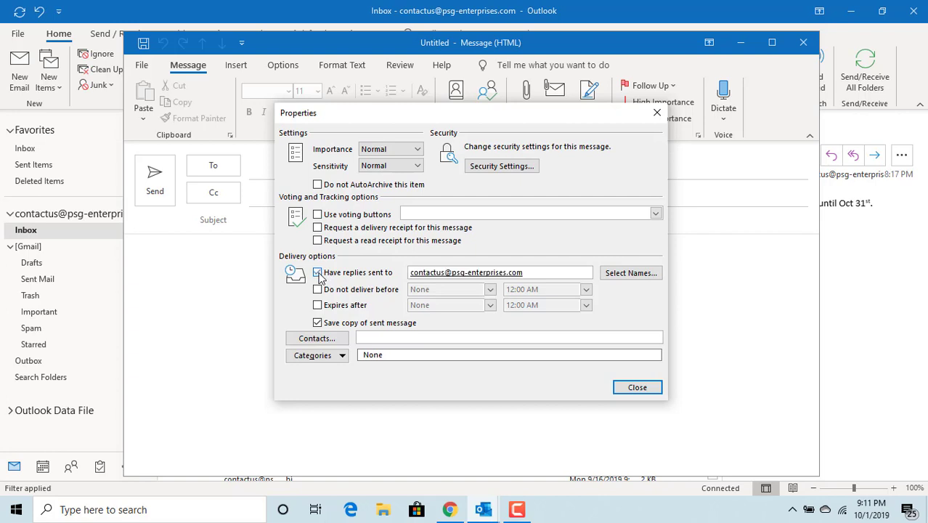
pyautogui.click(532, 274)
pyautogui.hotkey('ctrl', 'a')
pyautogui.press('BackSpace')
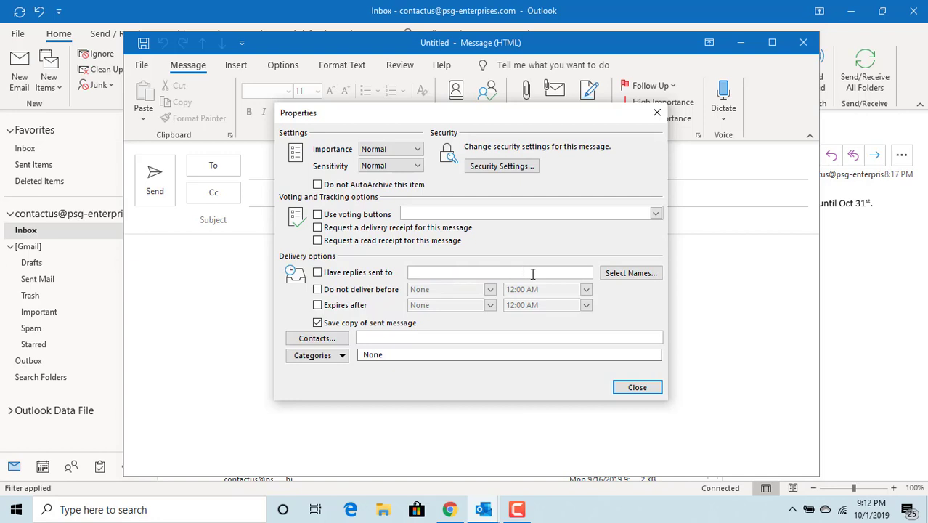
# Address the draft to the account's own address, write subject 'Hi' and body 'Test', and send it.
pyautogui.click(637, 387)
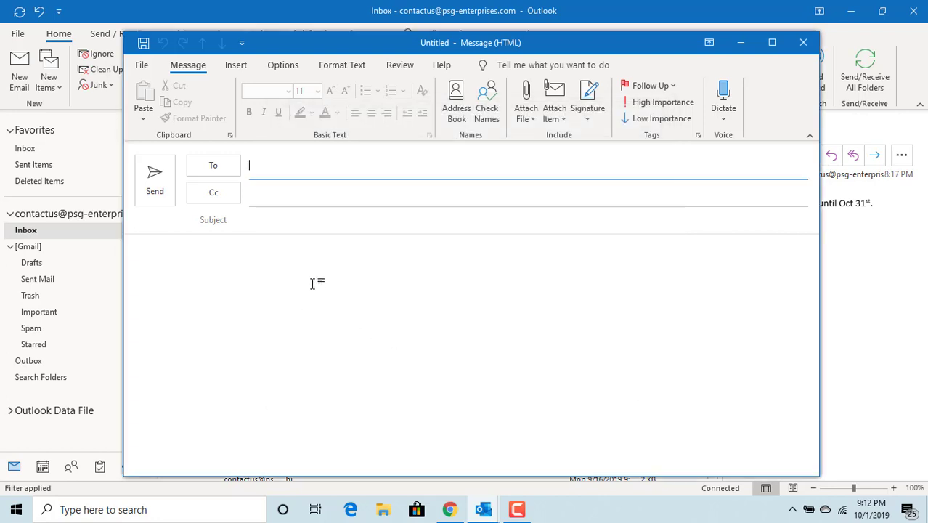
pyautogui.write('c')
pyautogui.press('Tab')
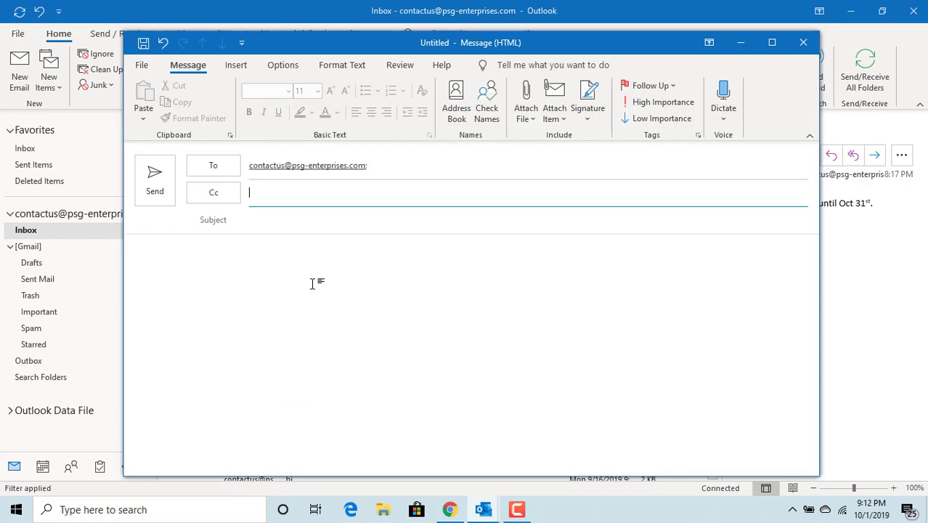
pyautogui.press('Tab')
pyautogui.write('Hi')
pyautogui.press('Tab')
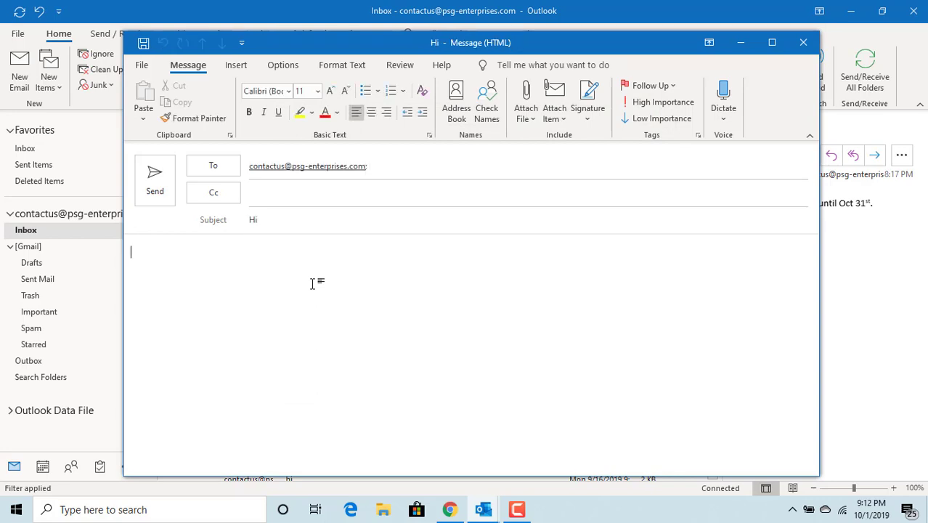
pyautogui.write('Test')
pyautogui.click(155, 181)
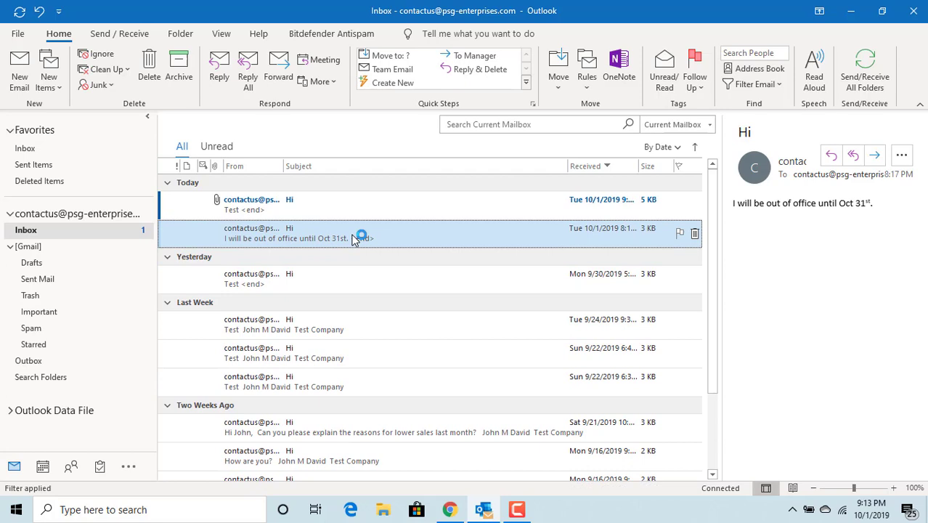
# Open the received 'Hi' message and start a reply to confirm it targets the Gmail reply address.
pyautogui.doubleClick(274, 212)
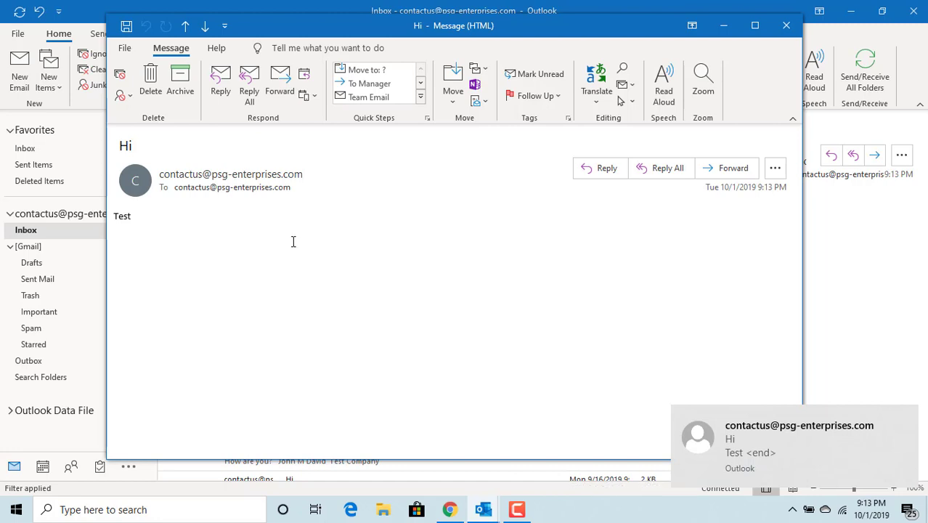
pyautogui.click(221, 80)
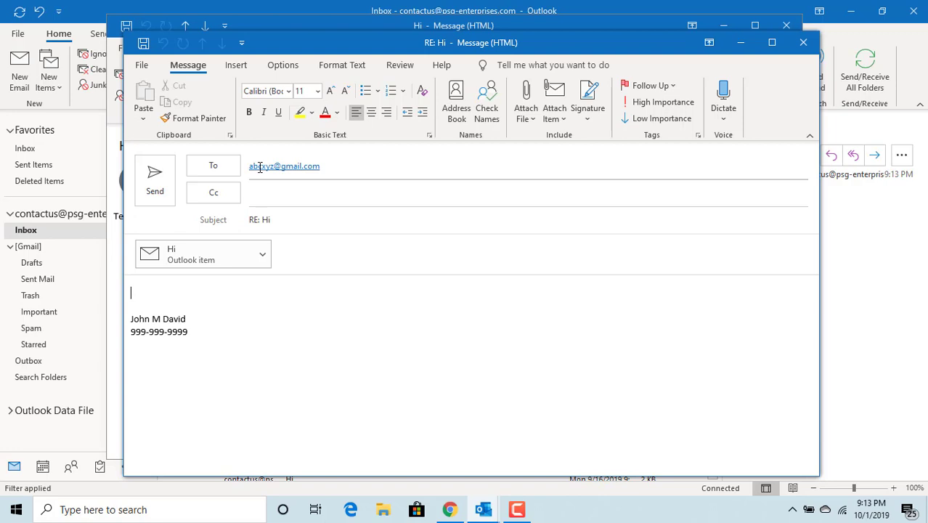
pyautogui.moveTo(317, 169)
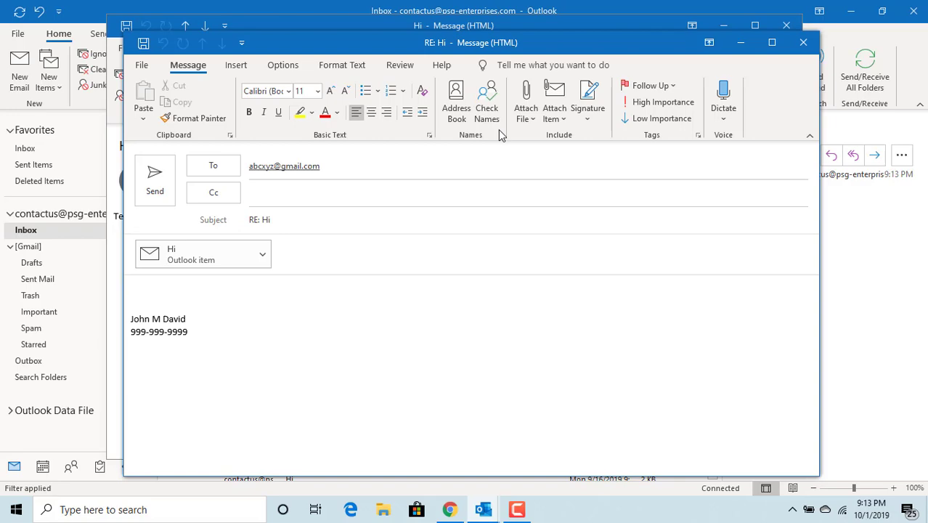
# Close the reply without saving, then open Account Settings from File > Info.
pyautogui.click(803, 45)
pyautogui.click(472, 296)
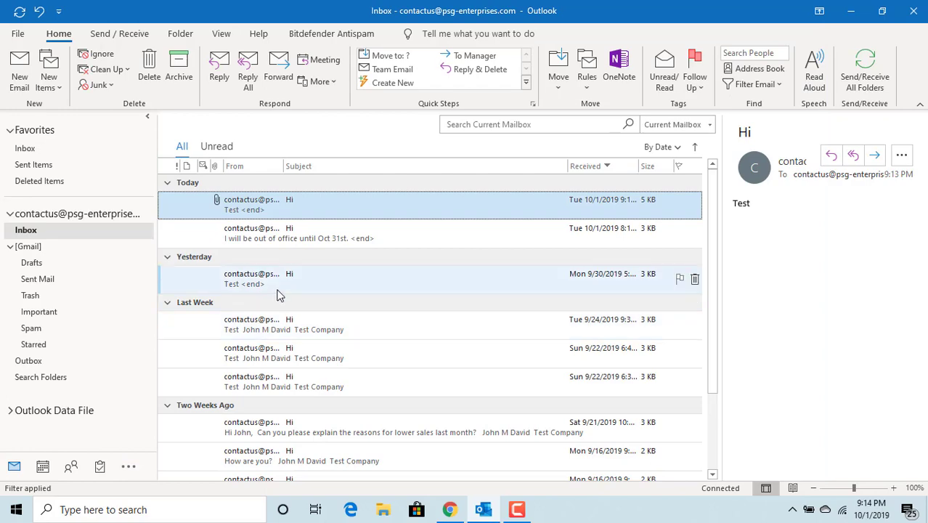
pyautogui.click(19, 34)
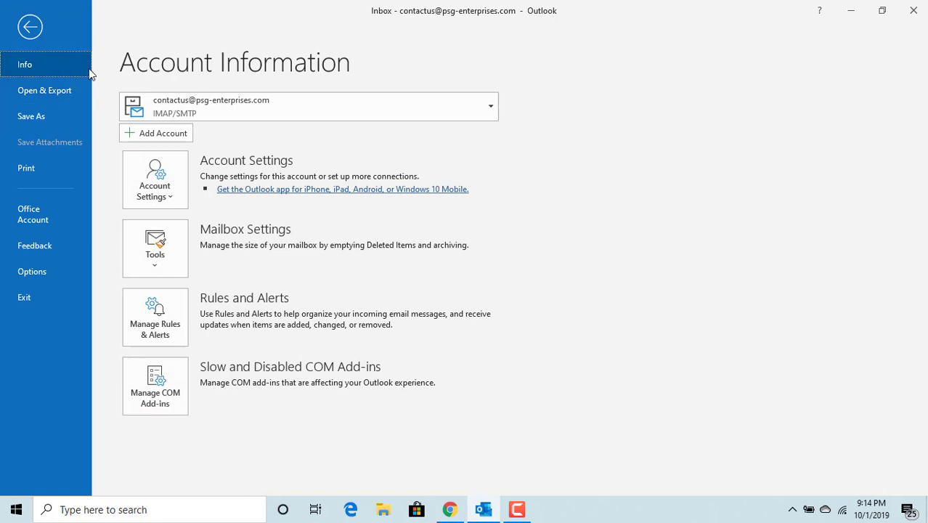
pyautogui.click(165, 196)
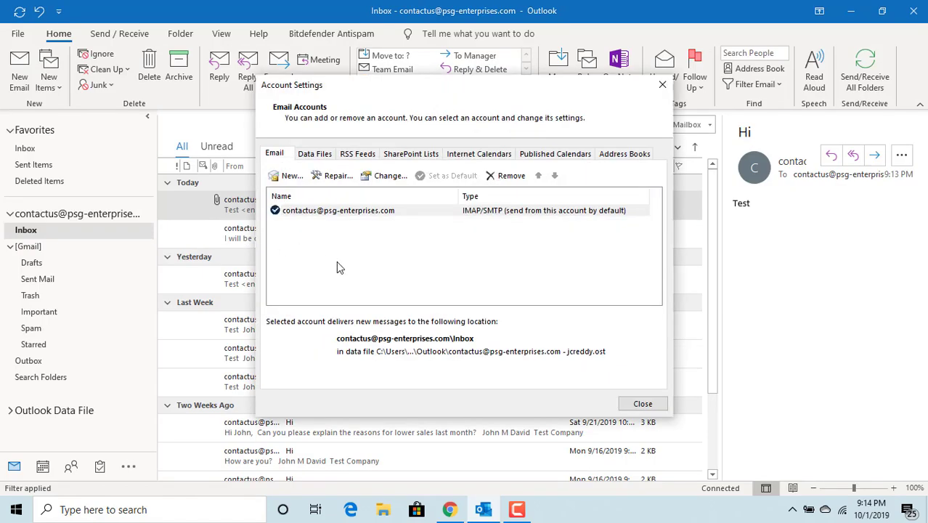
# Select the single email account and open its IMAP settings with Change….
pyautogui.click(363, 215)
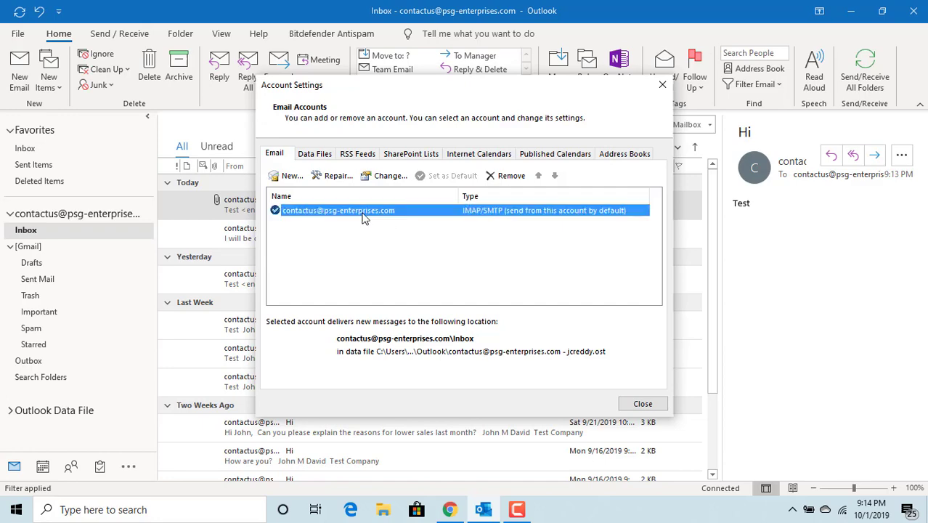
pyautogui.click(396, 180)
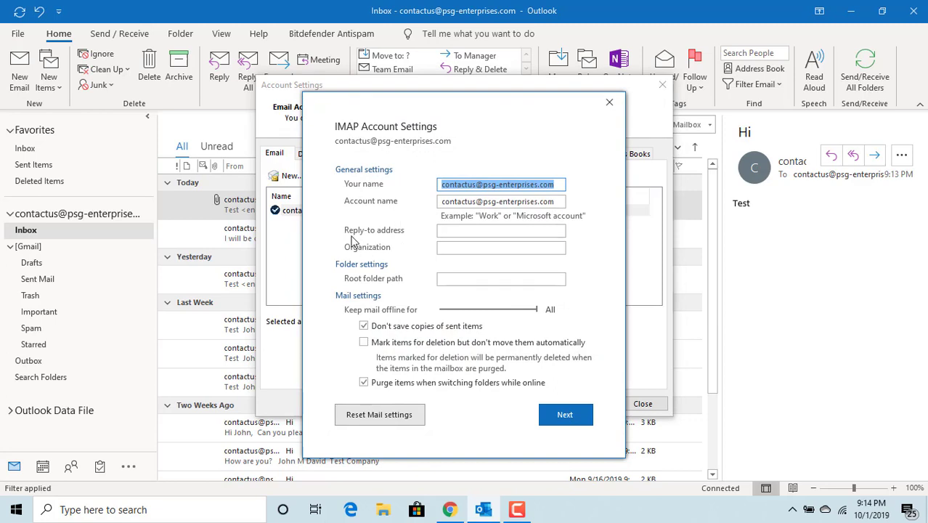
# Enter the separate Gmail address as the account's Reply-to address and apply the update.
pyautogui.click(446, 231)
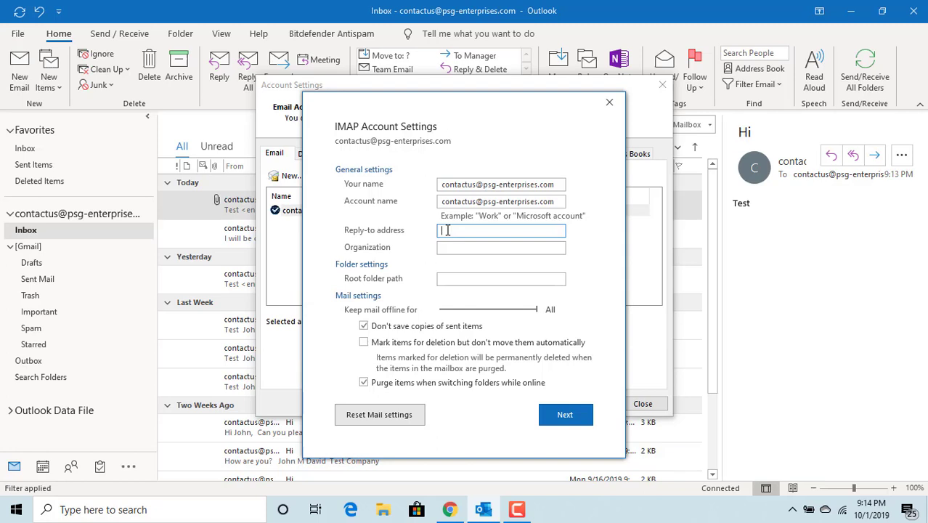
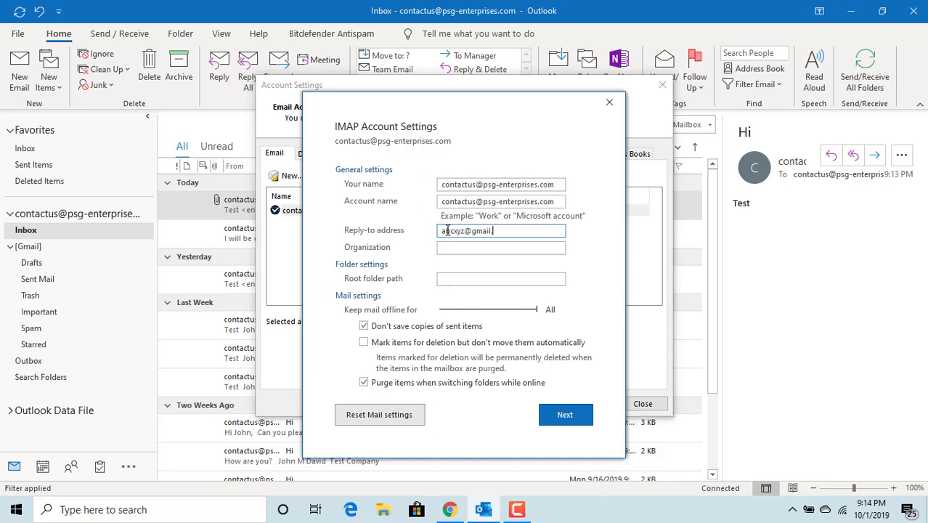
pyautogui.click(569, 424)
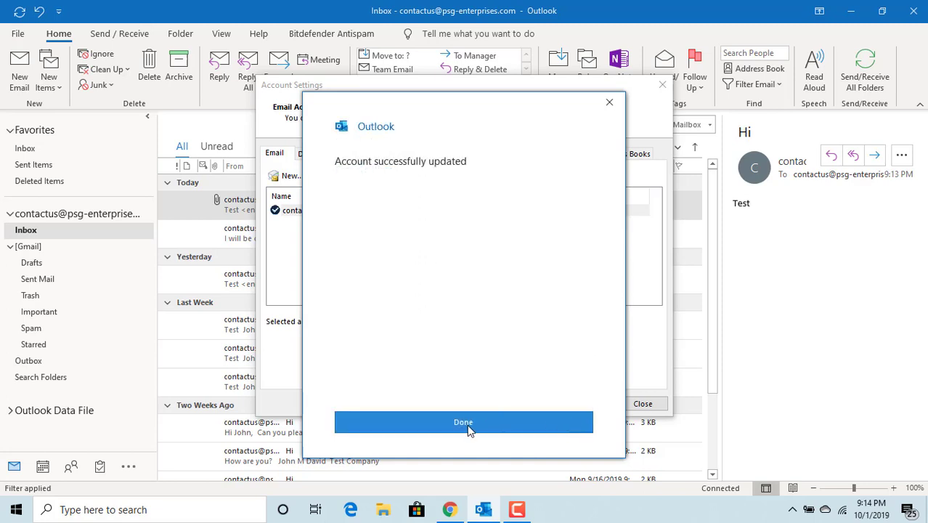
# Dismiss the success confirmation and close the Account Settings dialog.
pyautogui.click(469, 424)
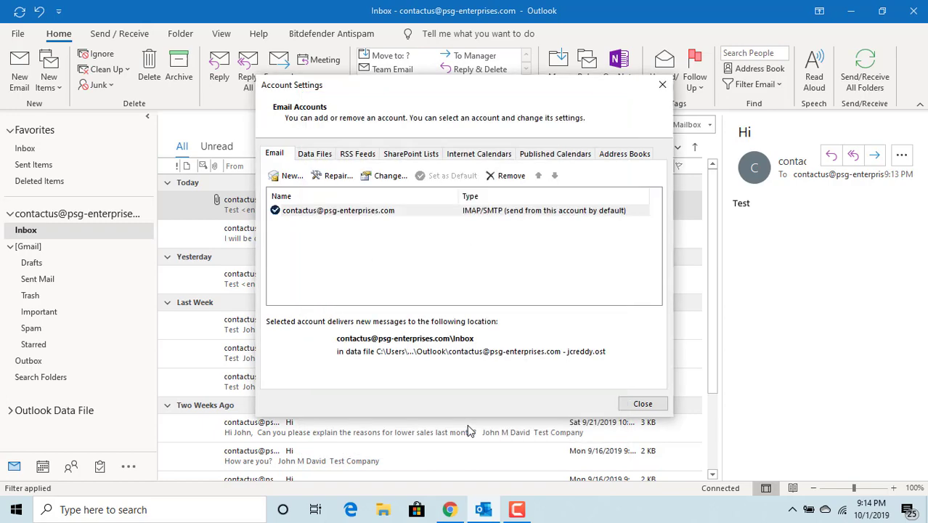
pyautogui.click(639, 406)
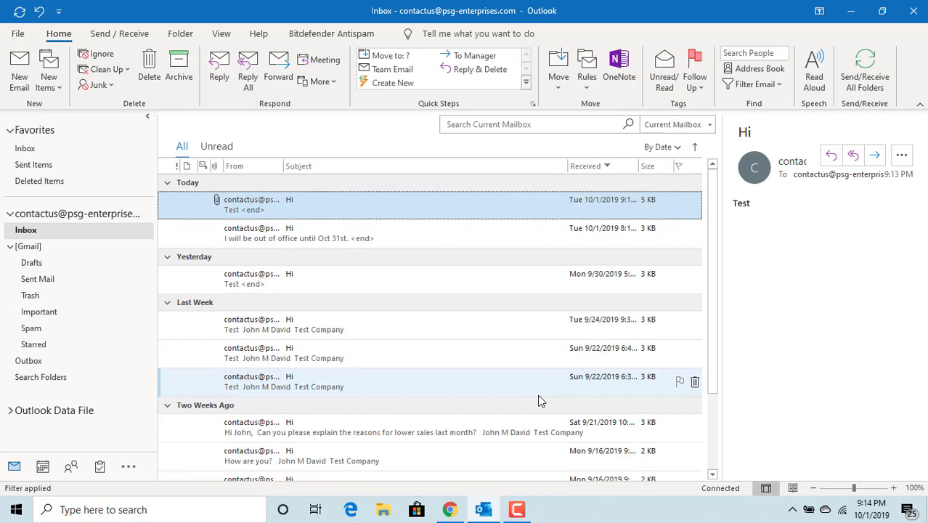